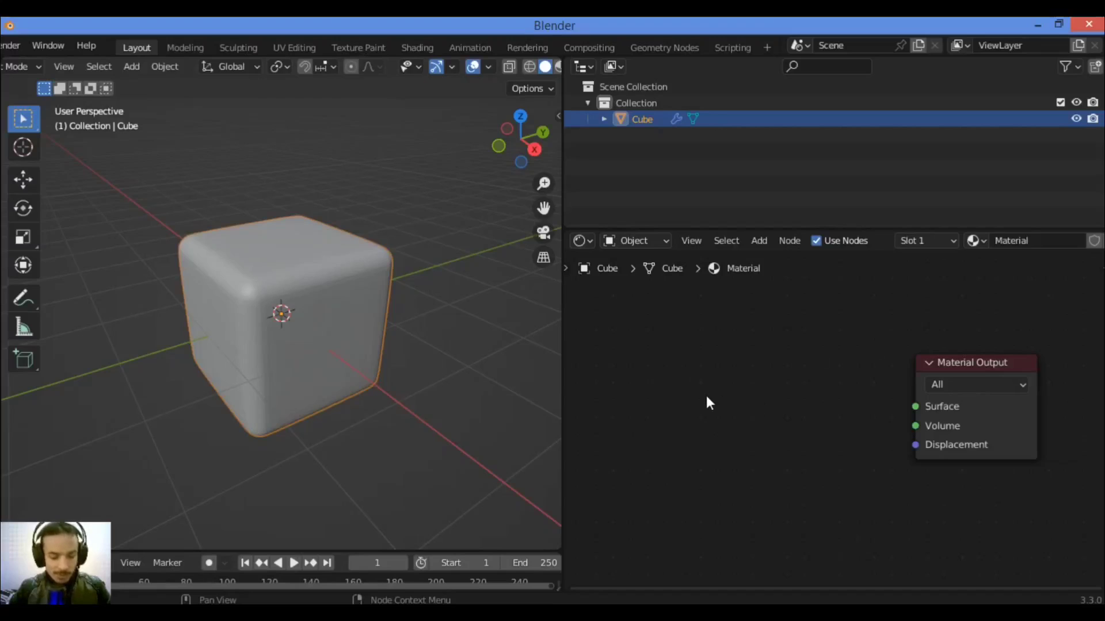
Step: Search for 'trans', add a Translucent BSDF node by mistake, then delete it
key(shift+a)
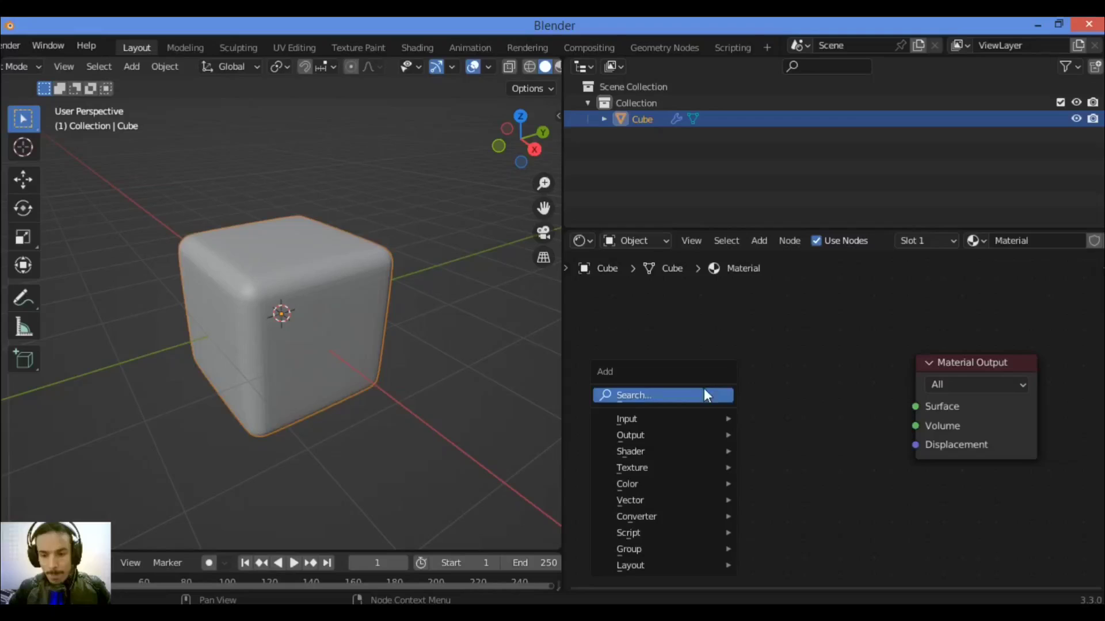
click(688, 395)
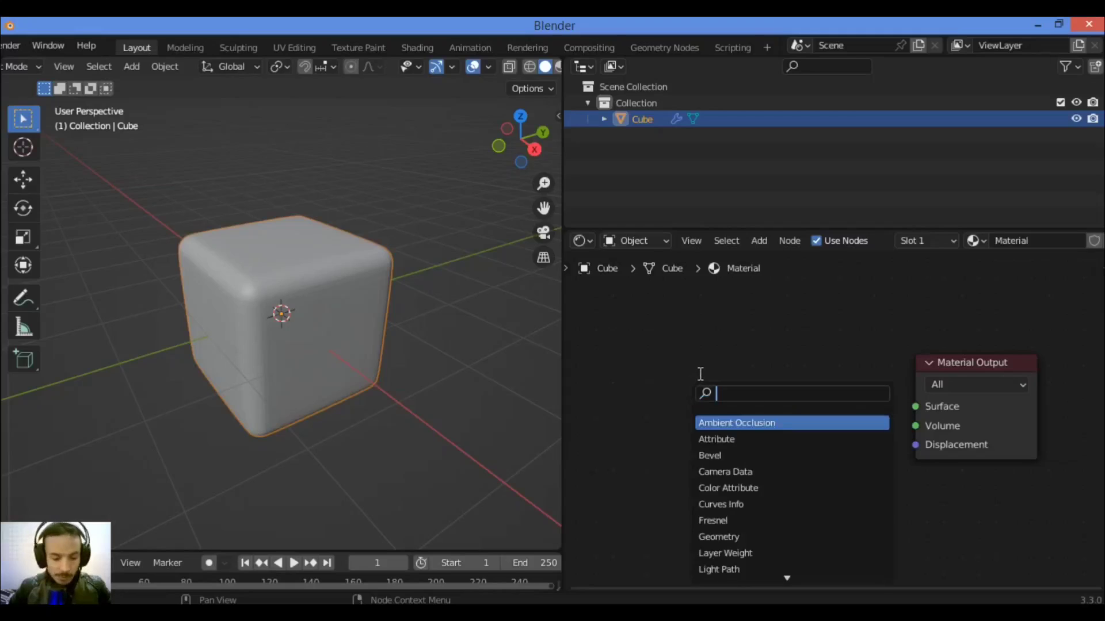
text(tra)
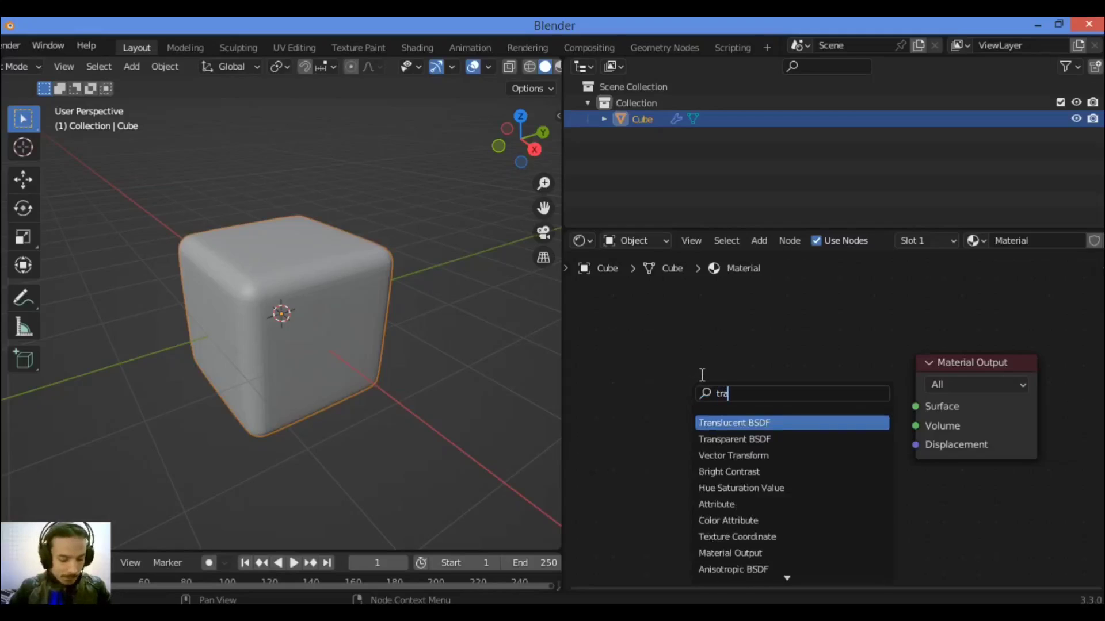
text(ns)
click(777, 423)
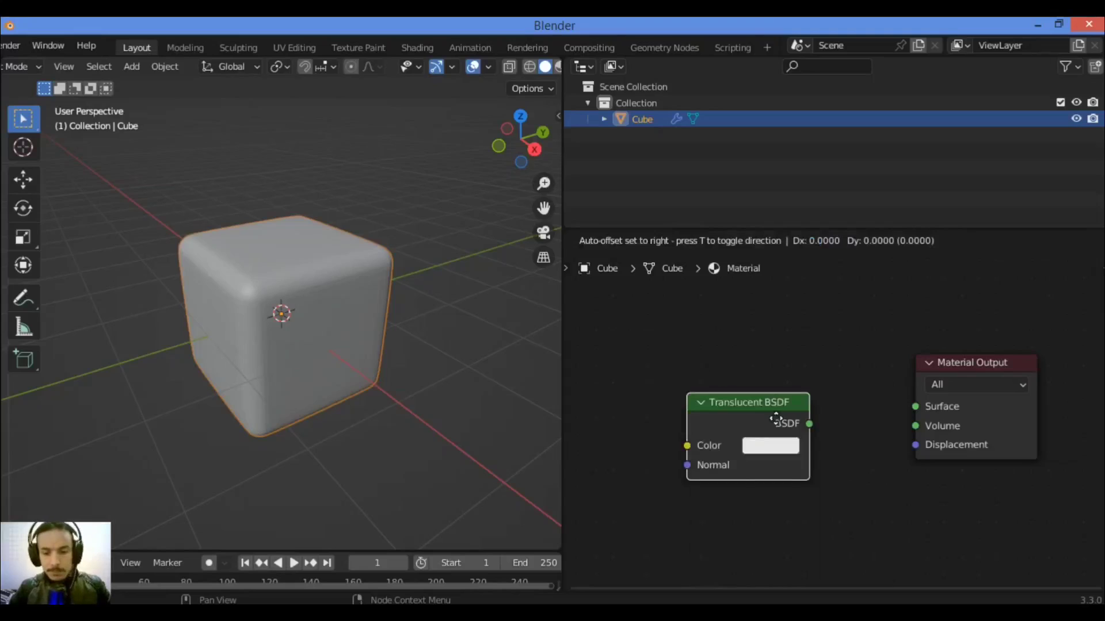
click(750, 390)
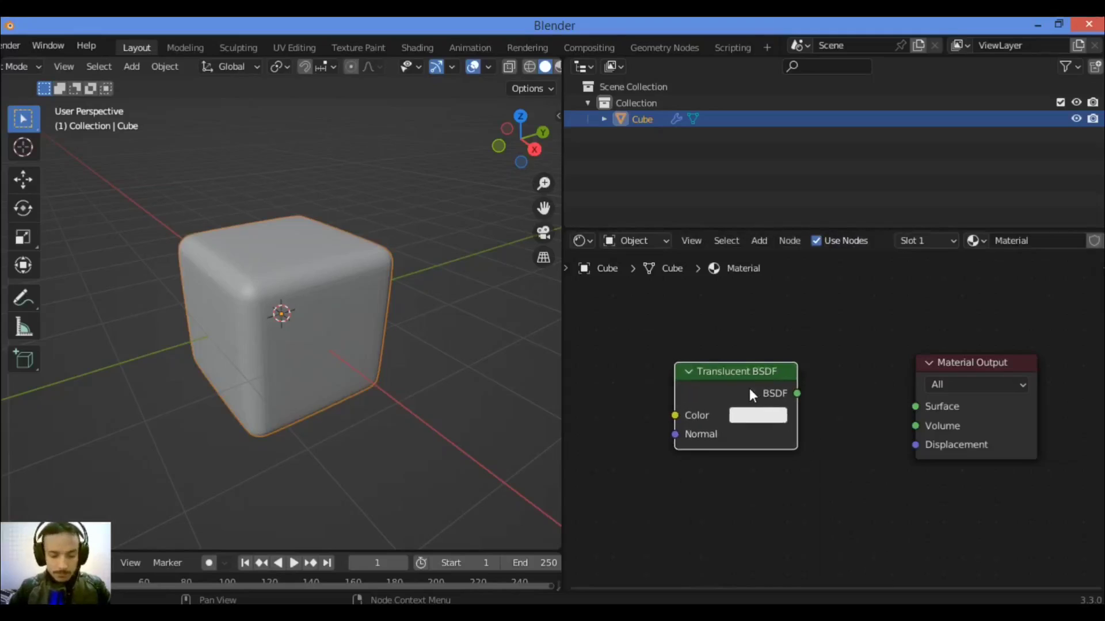
key(Delete)
Step: Add a Transparent BSDF node left of the Material Output node
key(shift+a)
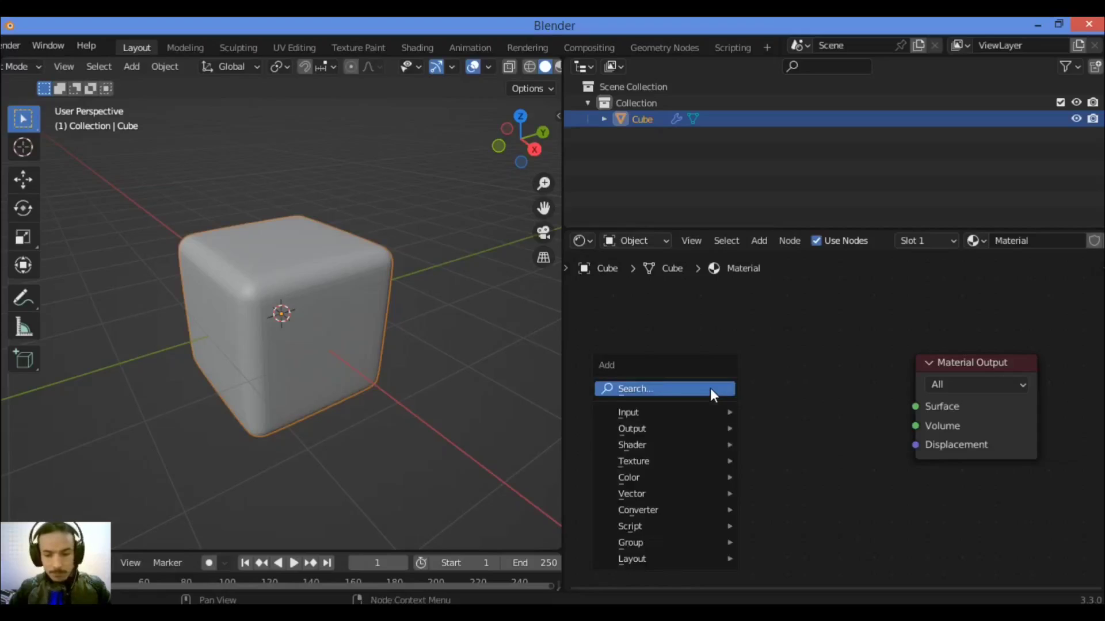
click(711, 389)
text(tra)
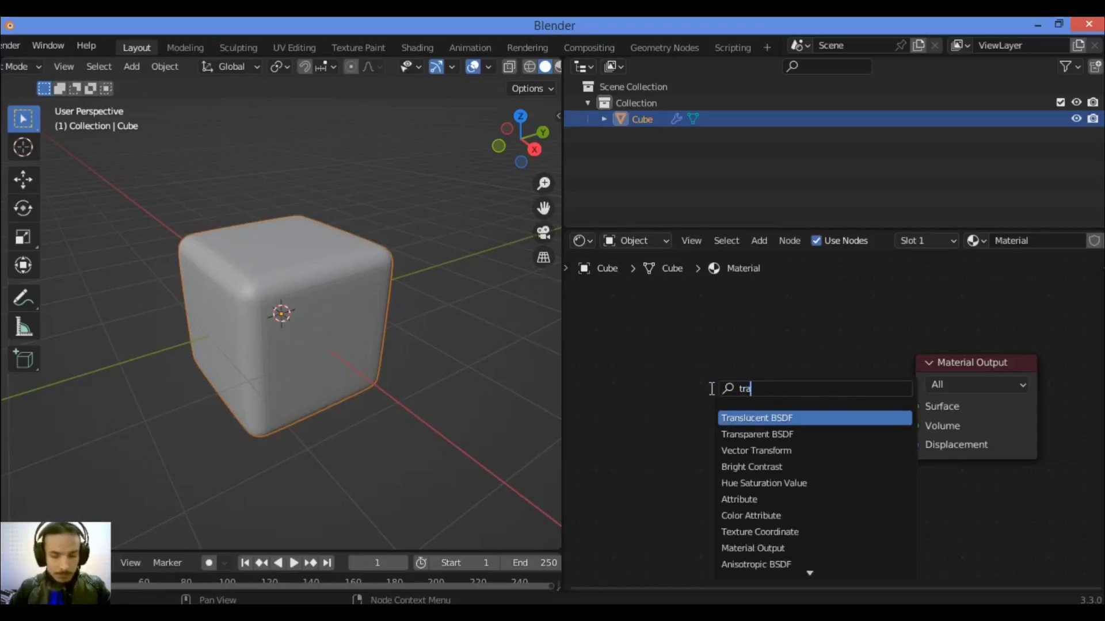
click(795, 434)
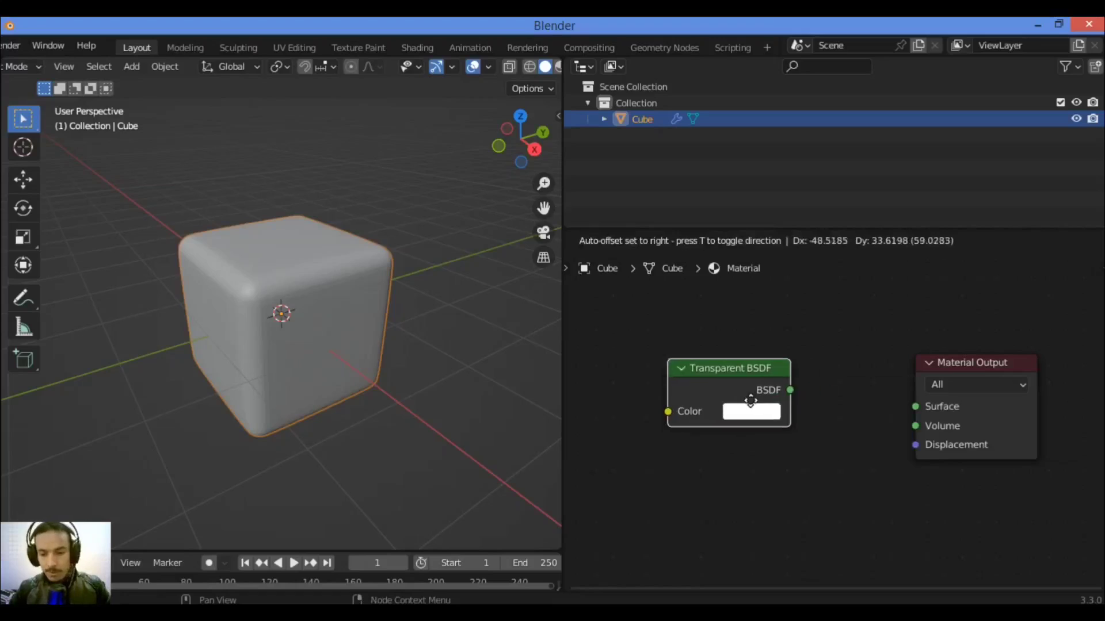
click(789, 391)
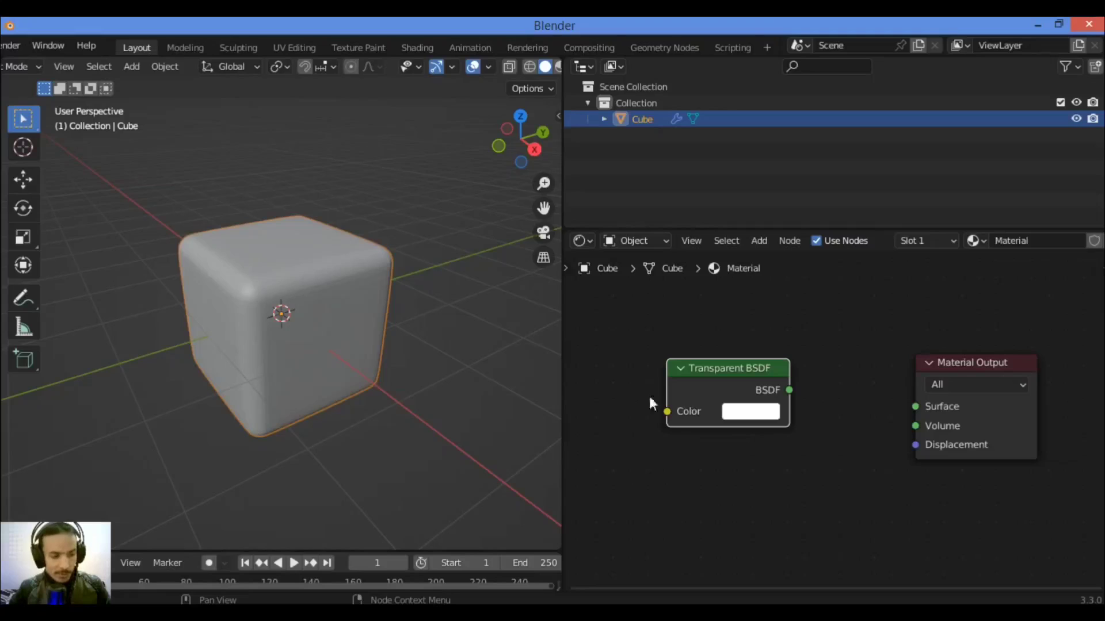
Step: Bring up the colour picker for the Transparent BSDF's Color
click(758, 416)
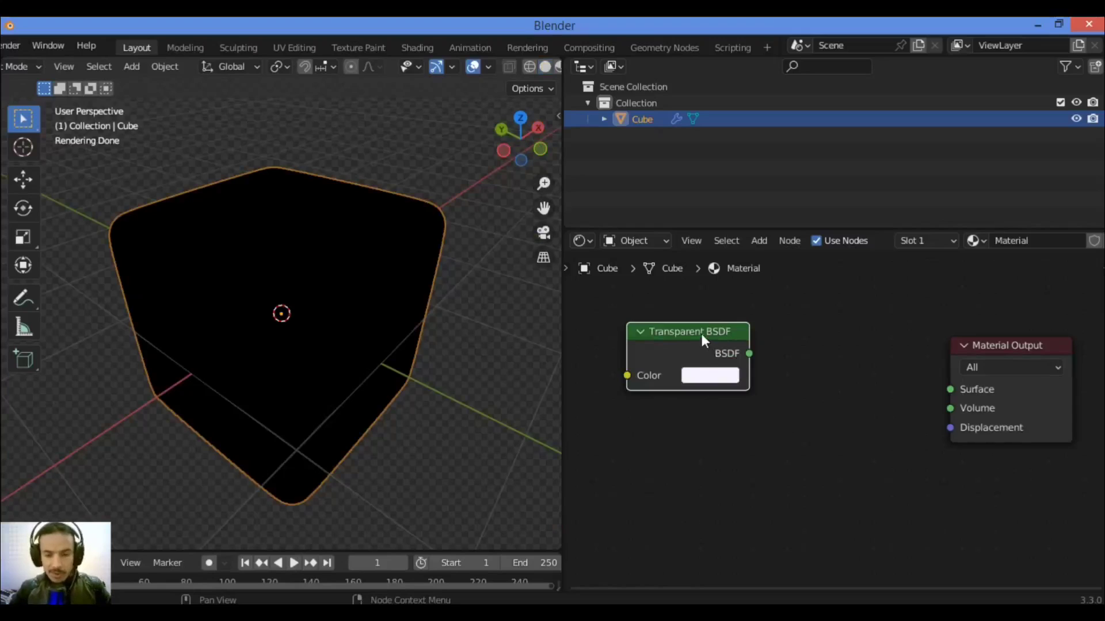
Step: Arrange the Transparent, Glass and Mix Shader nodes, then wire Glass BSDF into Material Output's Surface
drag(702, 335, 697, 330)
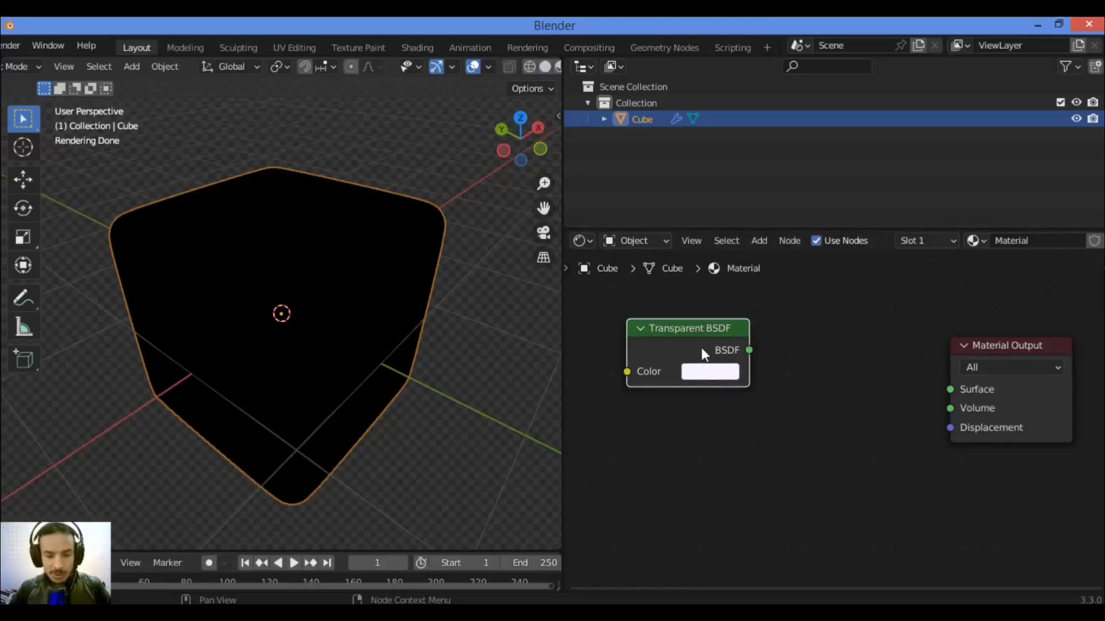
drag(723, 352, 713, 352)
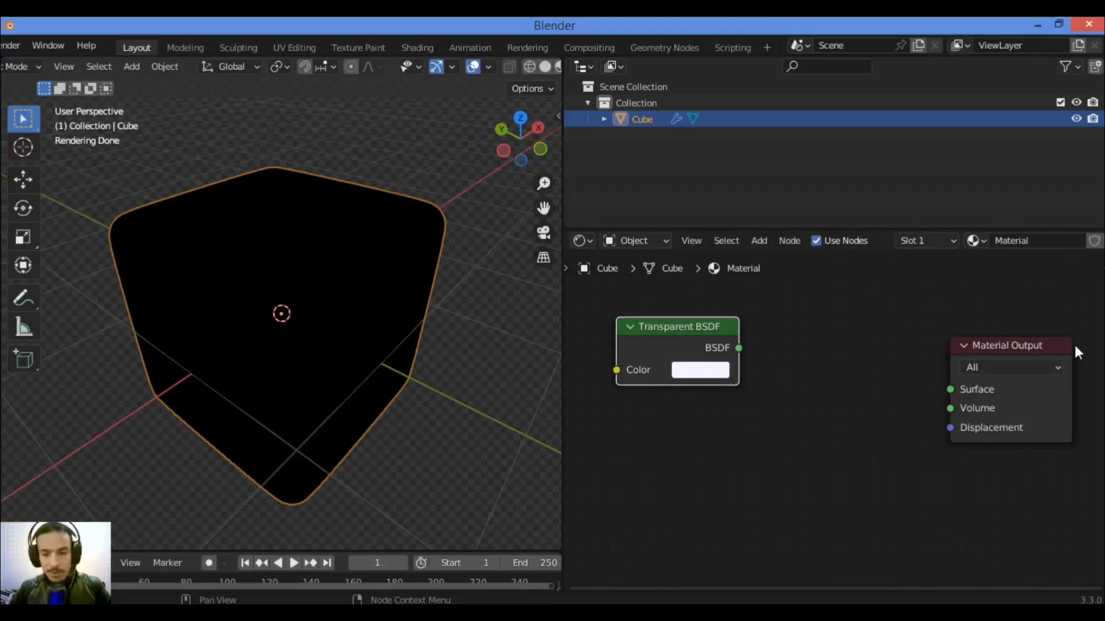
shift+scroll(1073, 343, down, 15)
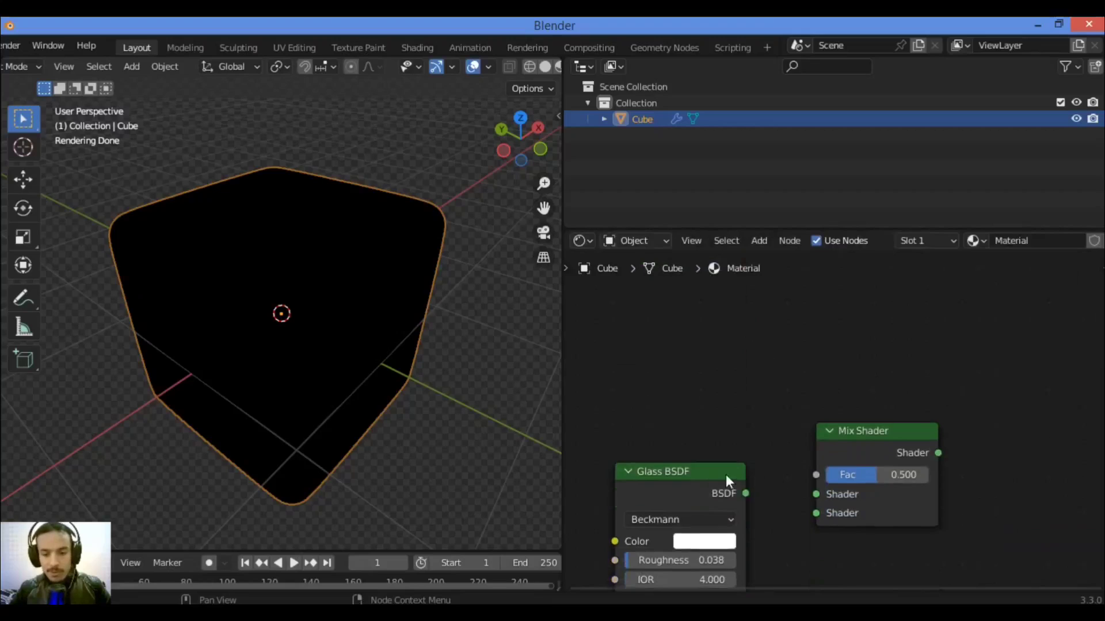
drag(726, 474, 714, 367)
shift+scroll(992, 469, down, 10)
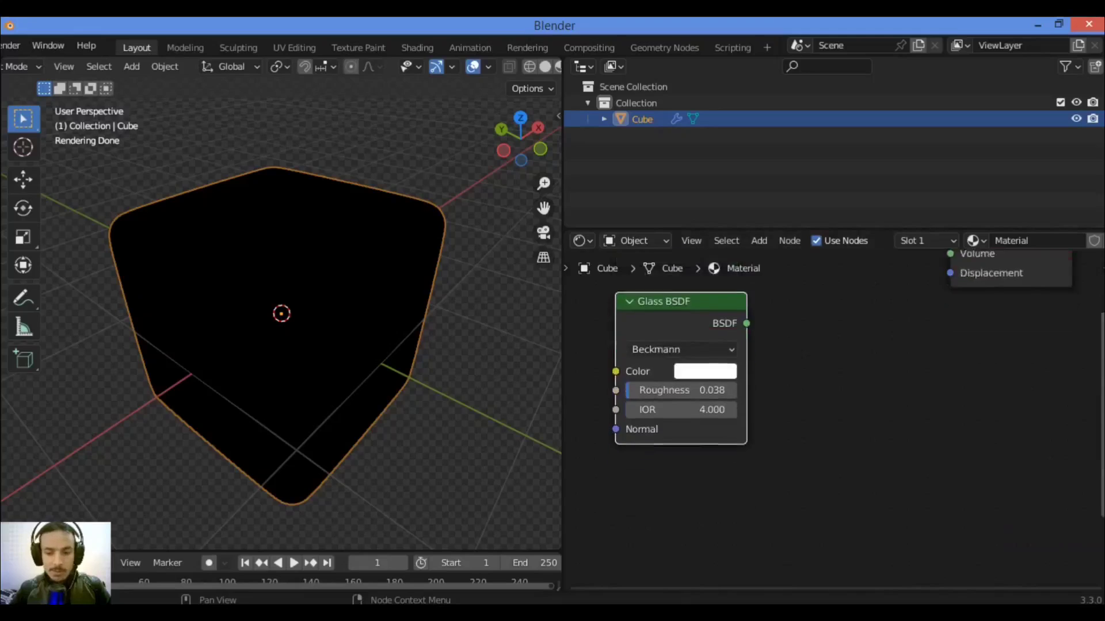
drag(900, 448, 902, 294)
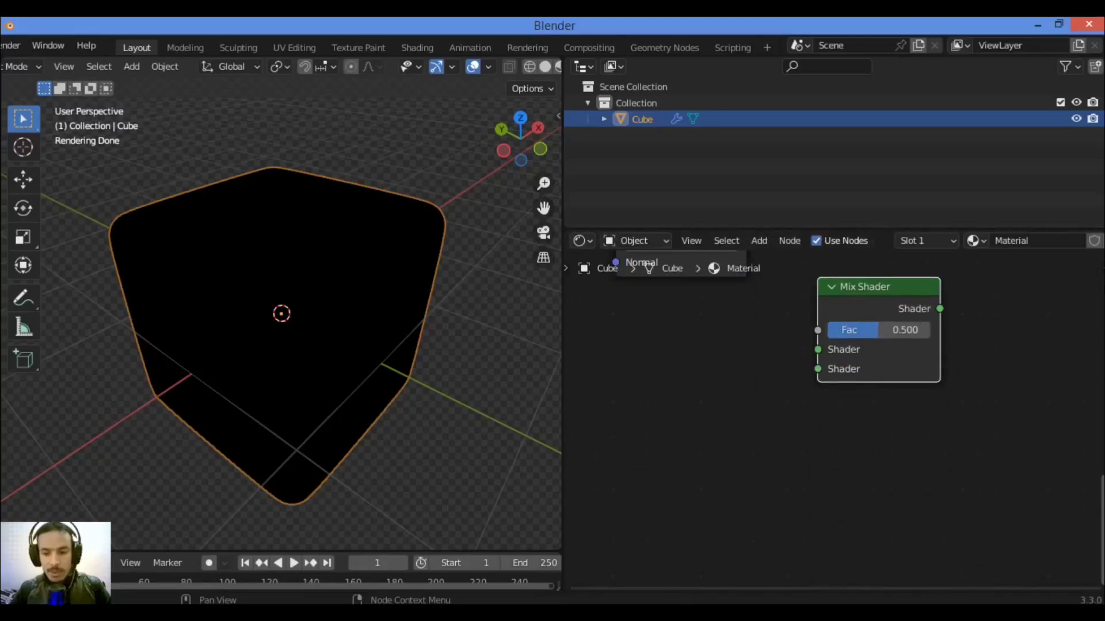
shift+scroll(1096, 326, up, 13)
drag(643, 473, 646, 454)
drag(749, 447, 950, 376)
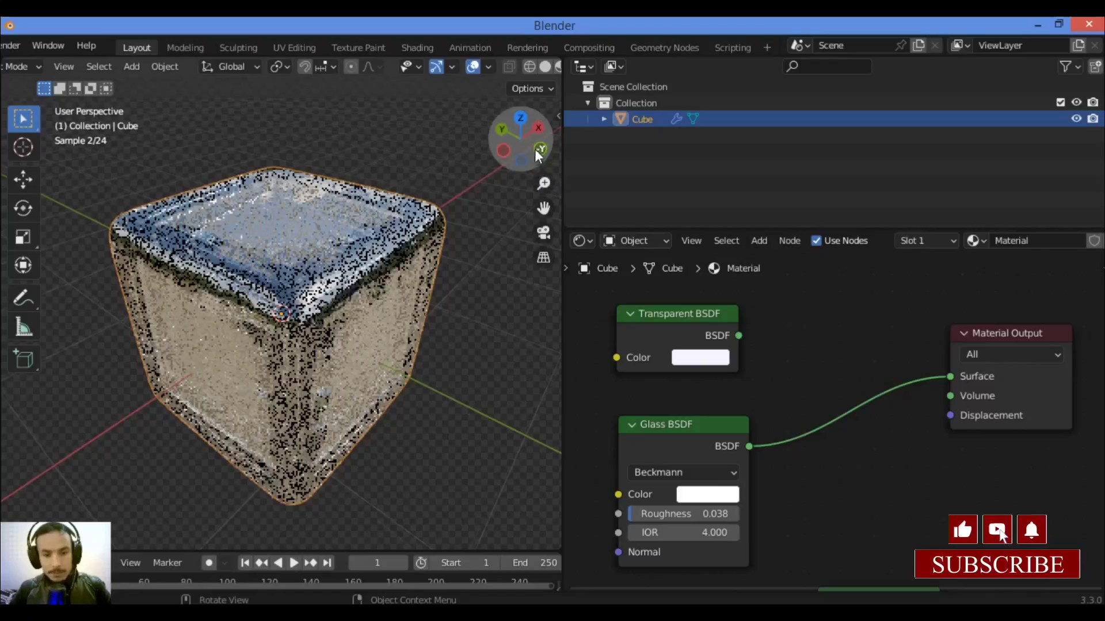
Step: Try Glass BSDF IOR values of 1.4 and then 1.0
drag(534, 150, 609, 268)
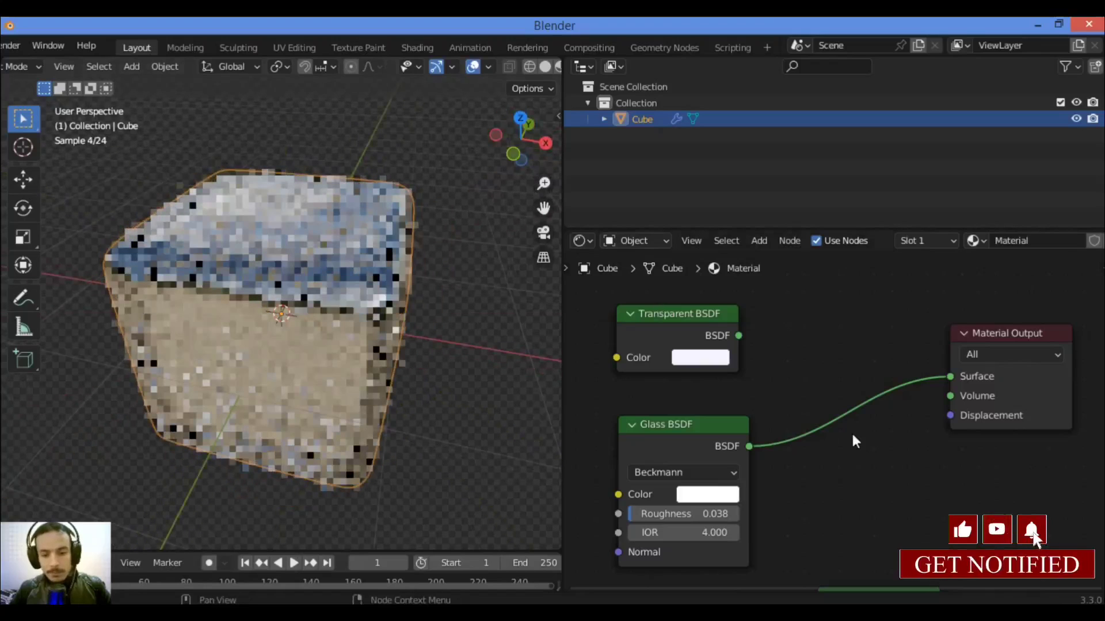
click(656, 532)
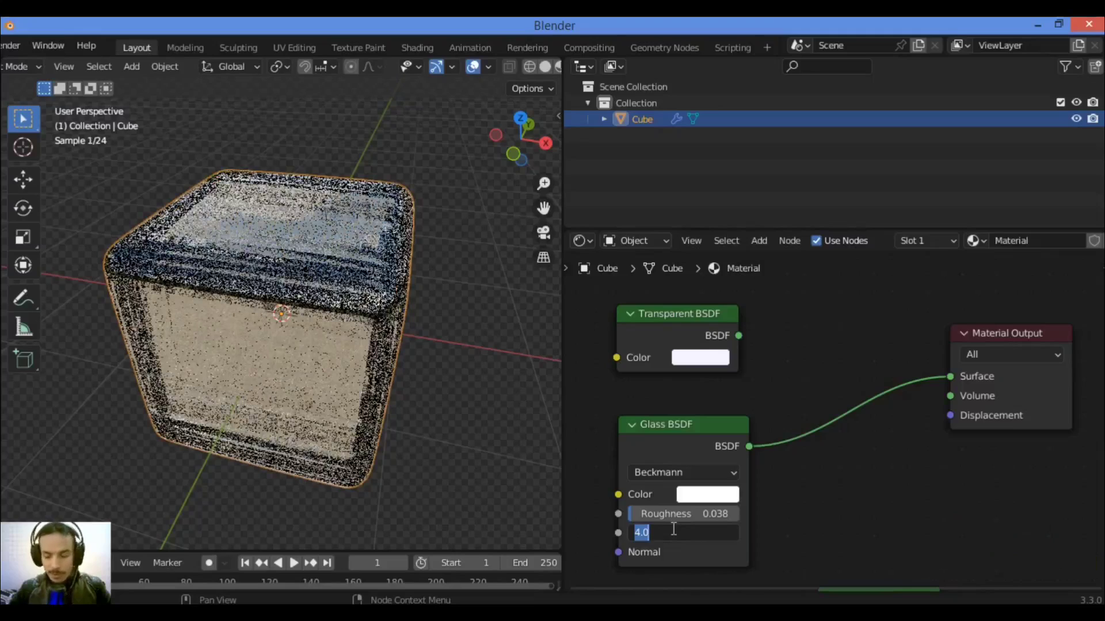
text(1.4)
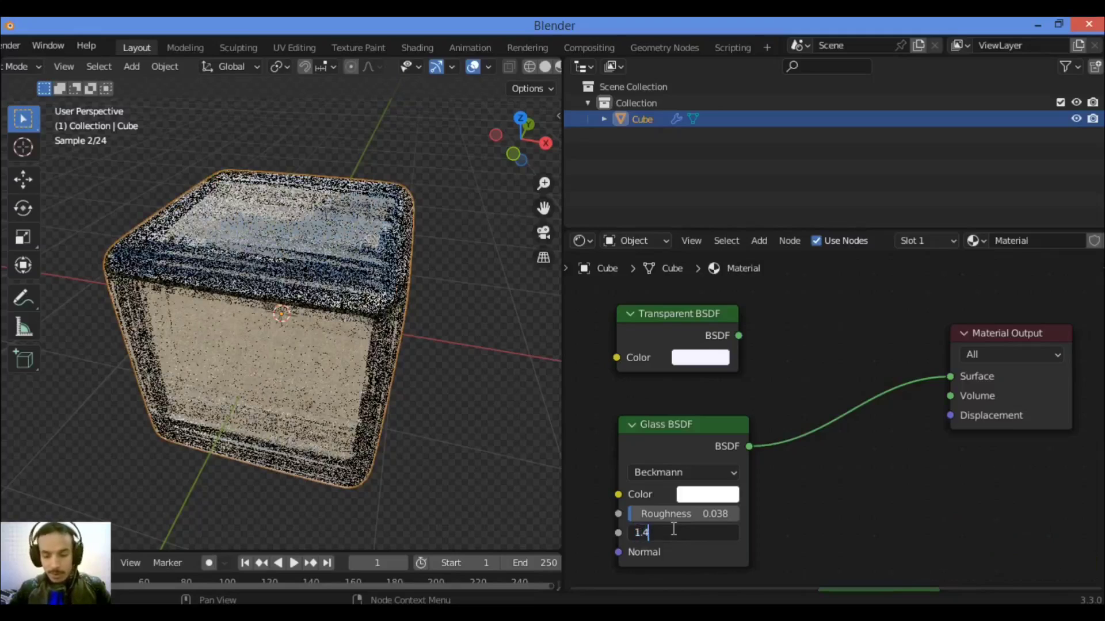
key(Return)
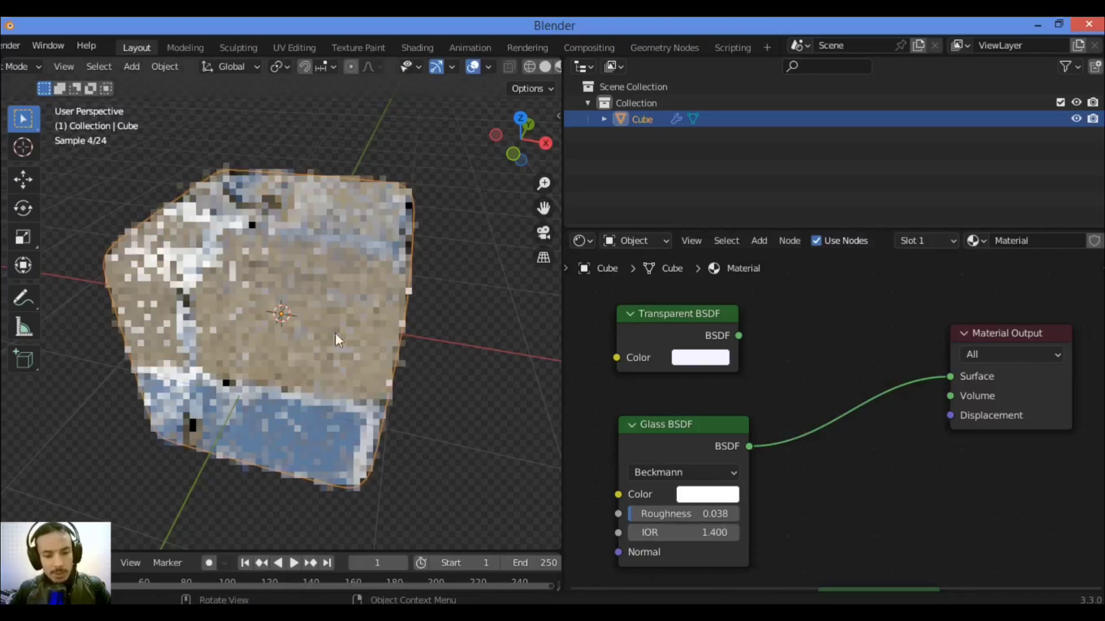
click(693, 531)
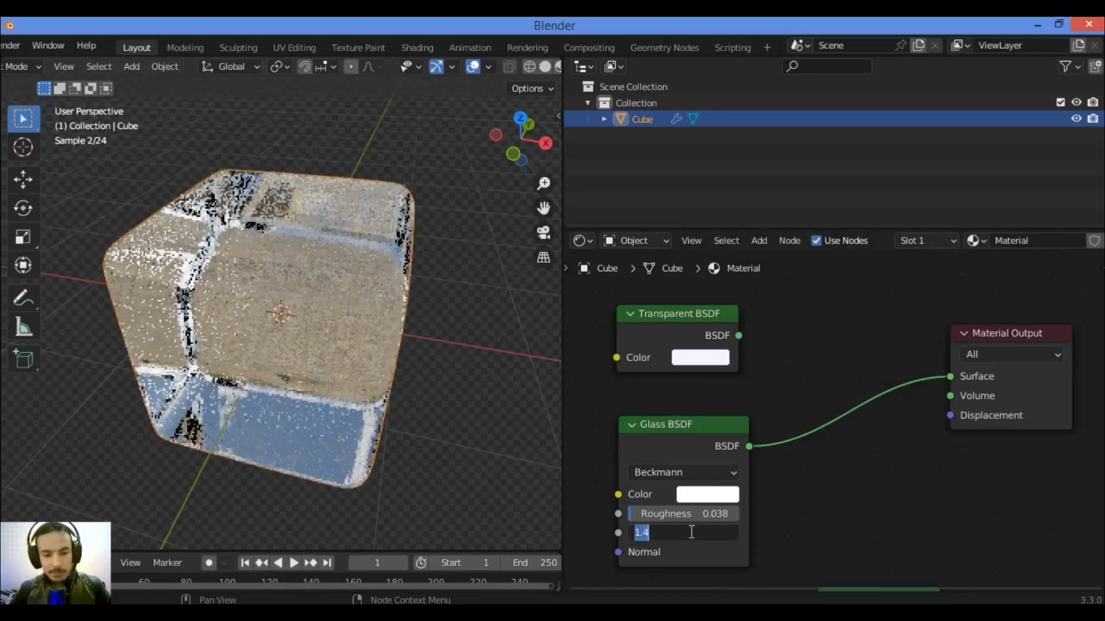
text(1)
key(Return)
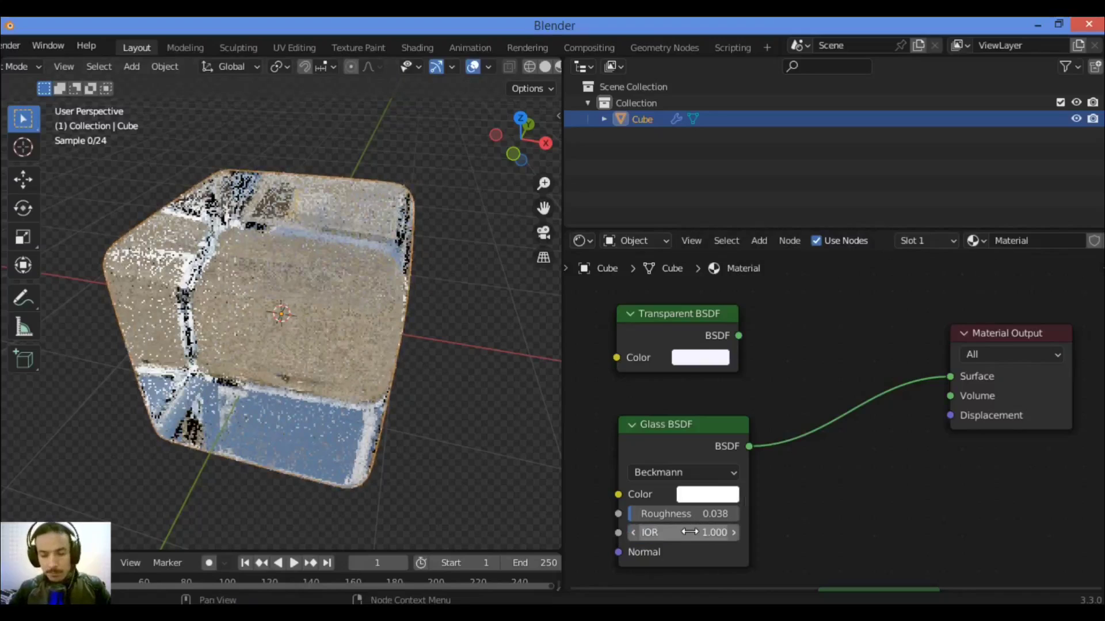
Step: Set the Glass BSDF IOR to 1.450 and raise its Roughness to 0.123
click(690, 533)
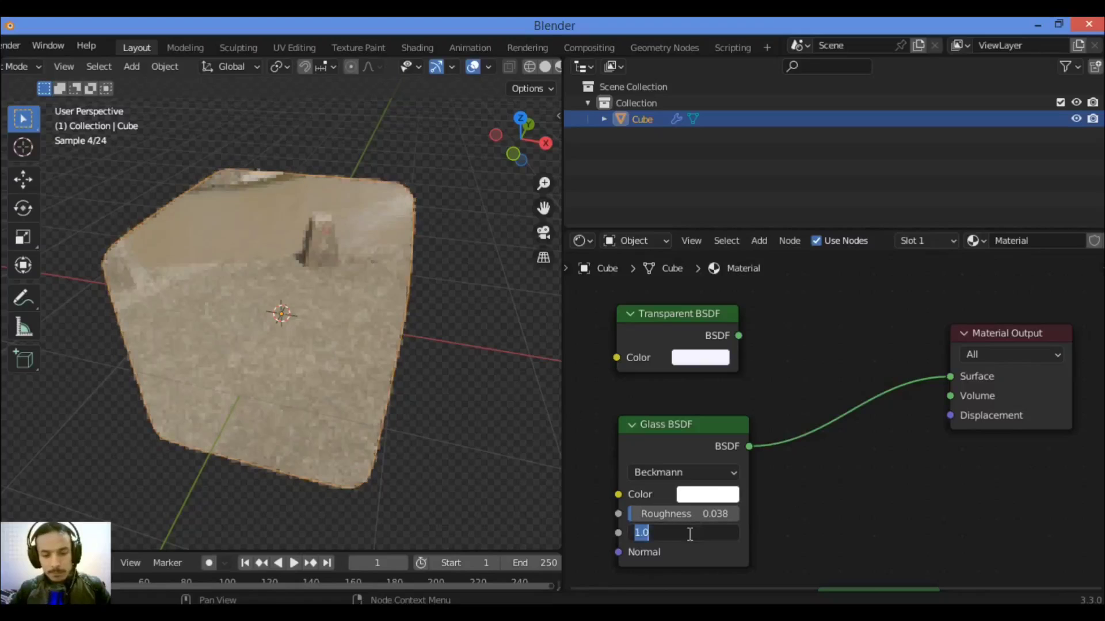
text(1.45)
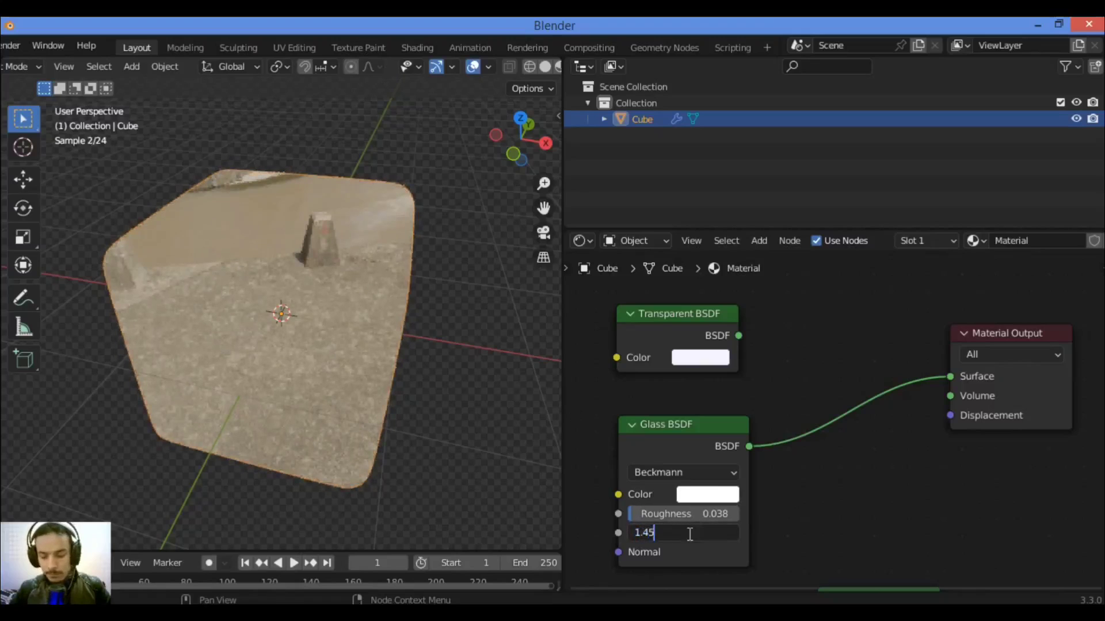
key(Return)
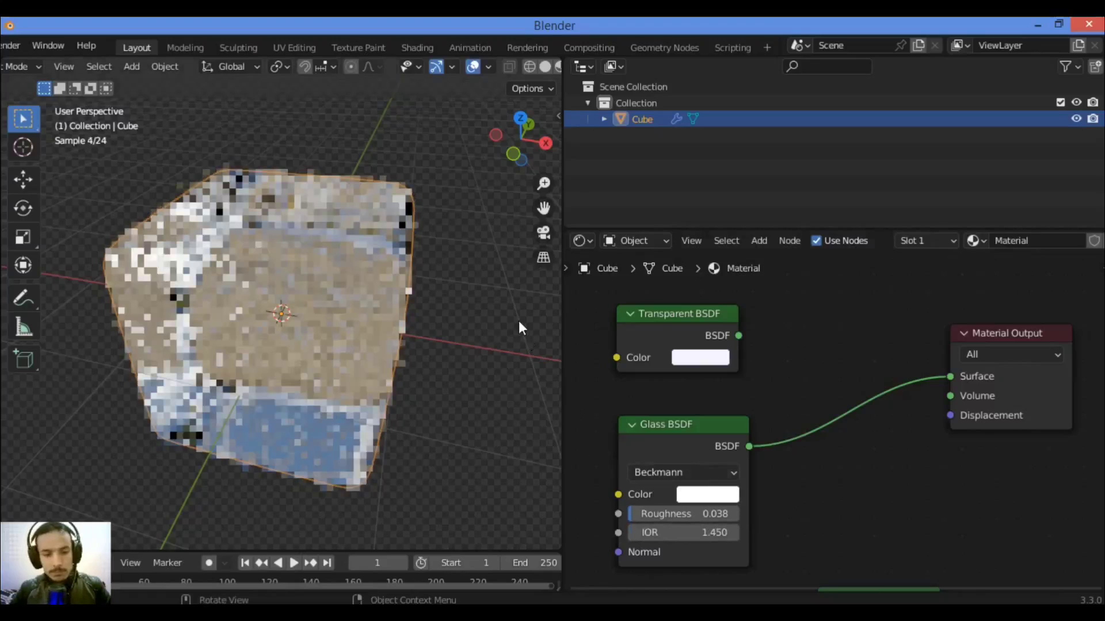
mouse_move(520, 137)
mouse_down()
mouse_move(544, 135)
mouse_move(521, 138)
mouse_up()
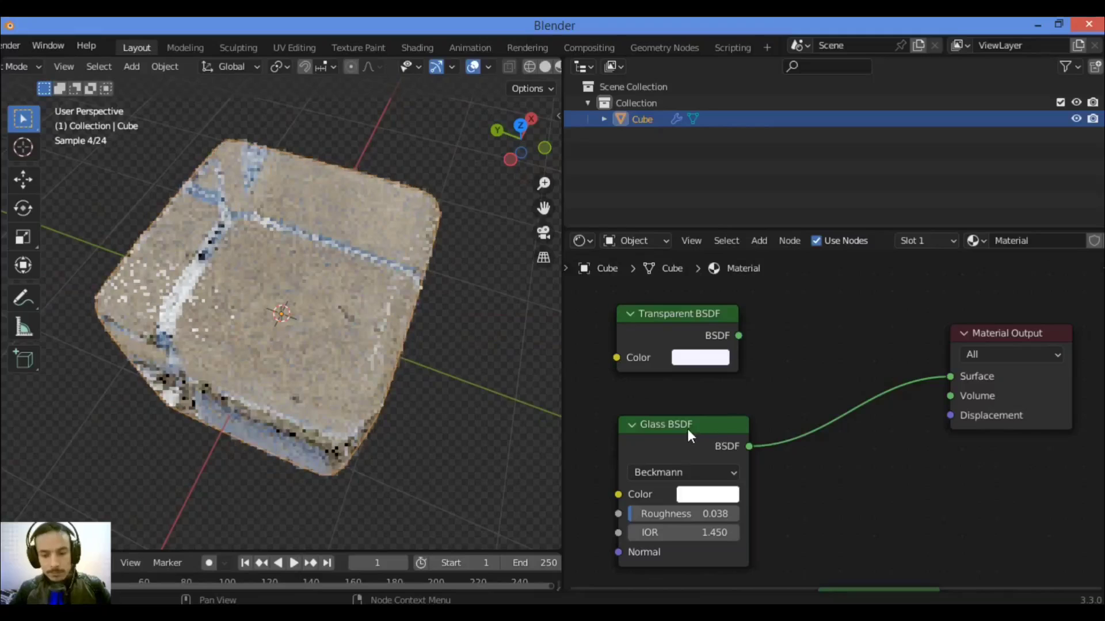
drag(686, 514, 627, 513)
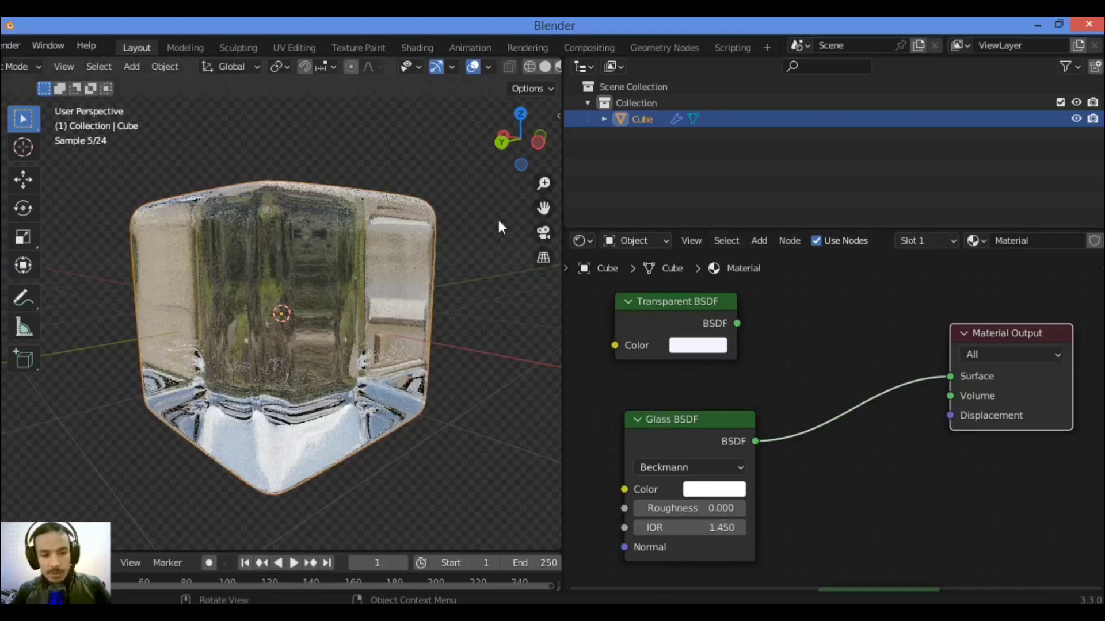
Step: Give the Glass BSDF Color a faint near-white tint and shift the node left
drag(730, 441, 728, 418)
click(709, 466)
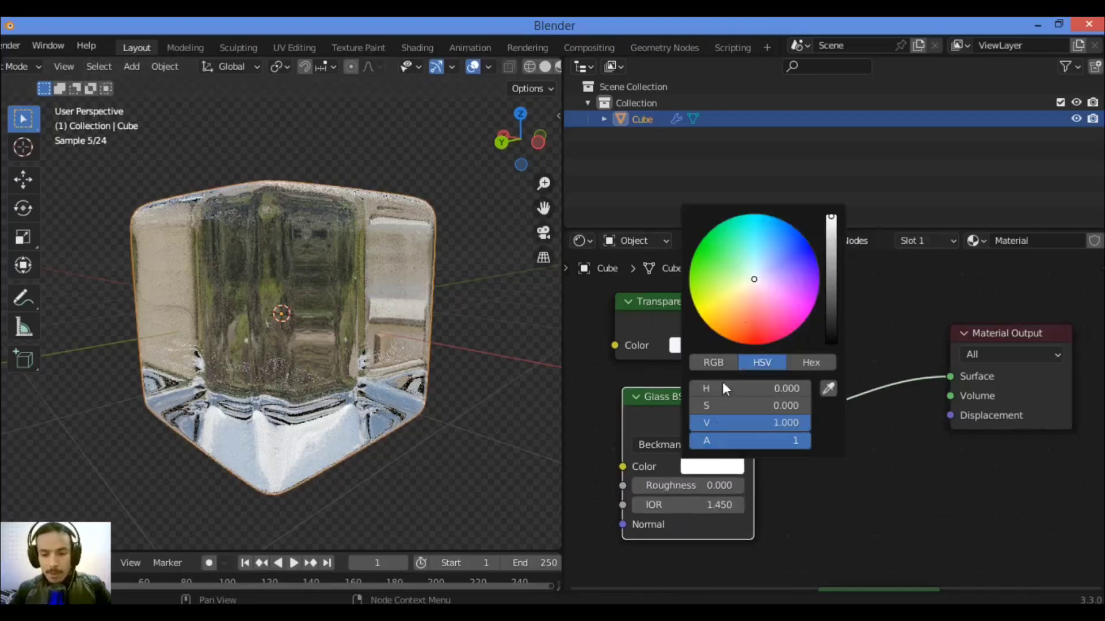
mouse_move(757, 278)
mouse_down()
mouse_move(754, 266)
mouse_move(754, 279)
mouse_up()
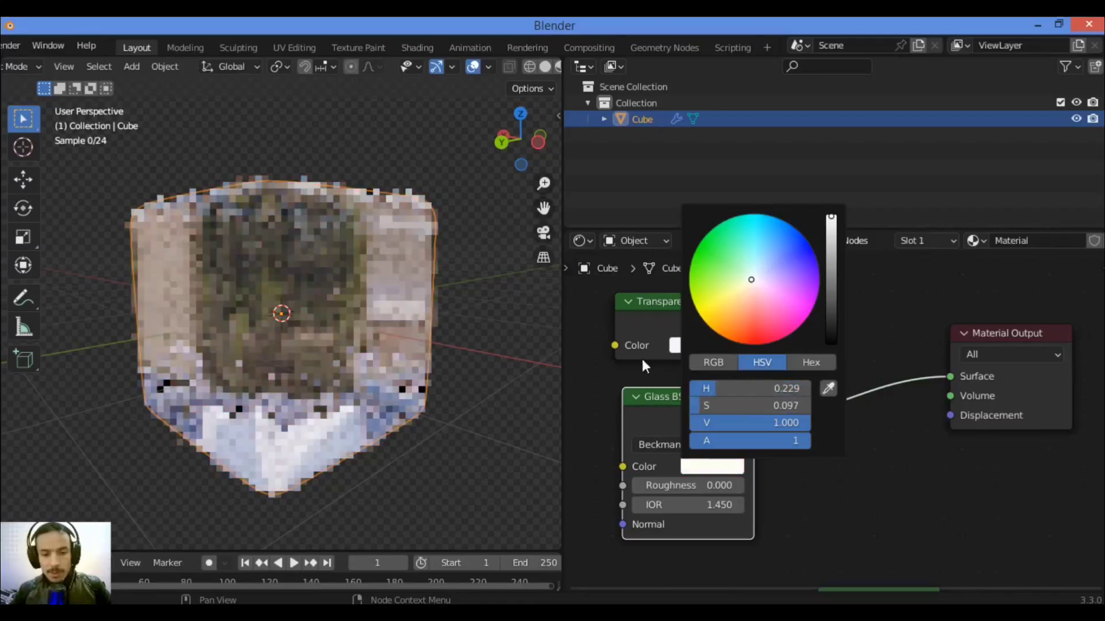
drag(654, 398, 634, 399)
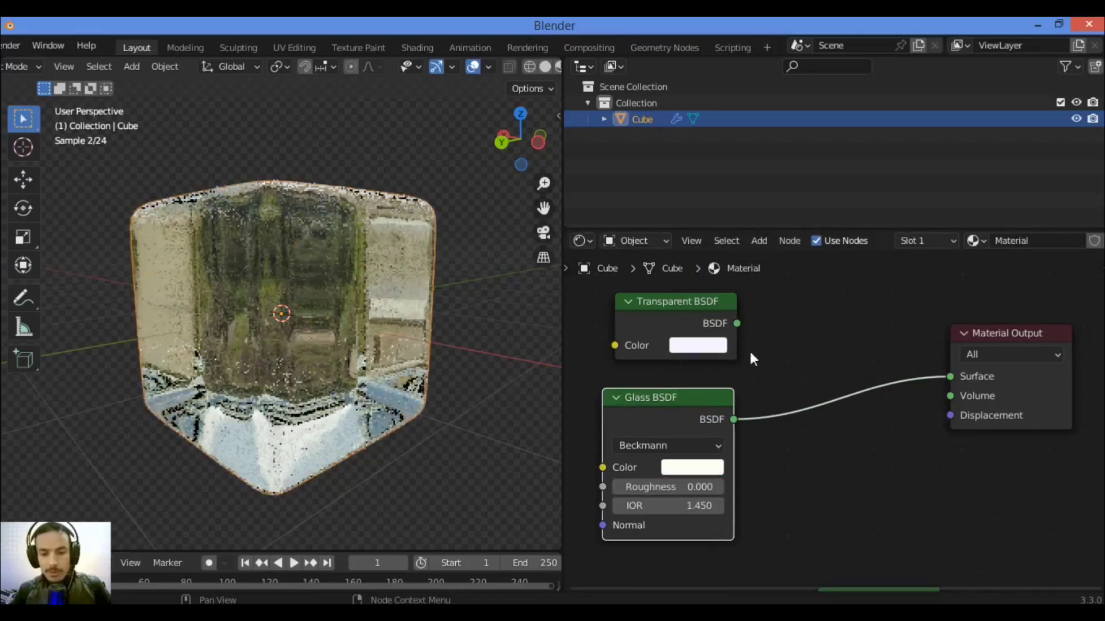
Step: Place a Mix Shader node and insert it into the Glass-to-Output link
click(837, 339)
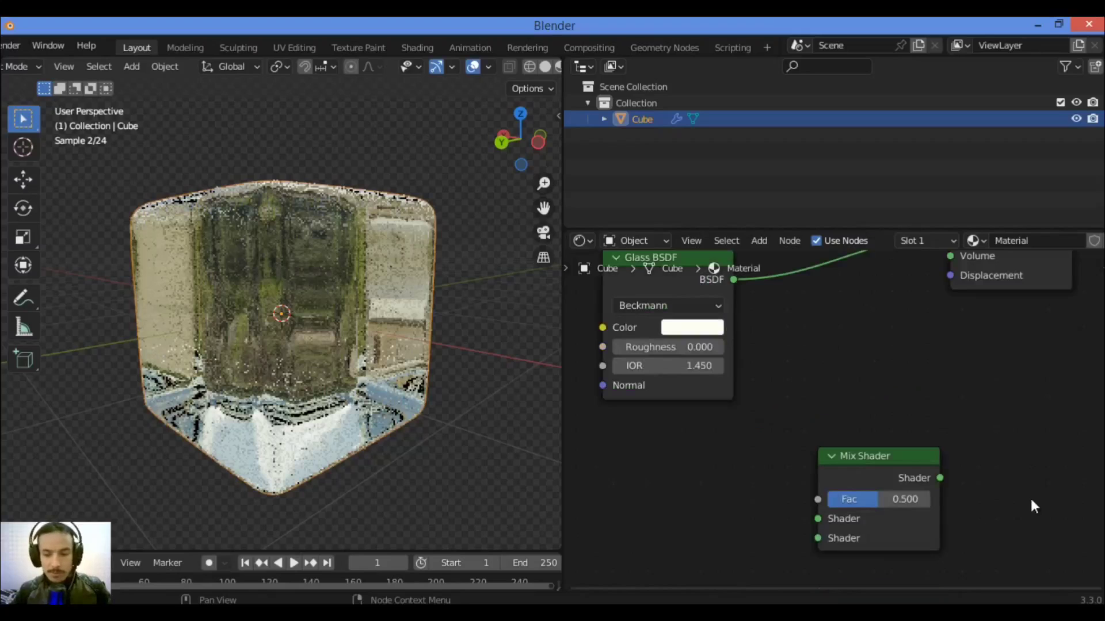
click(823, 297)
middle_drag(822, 297, 823, 475)
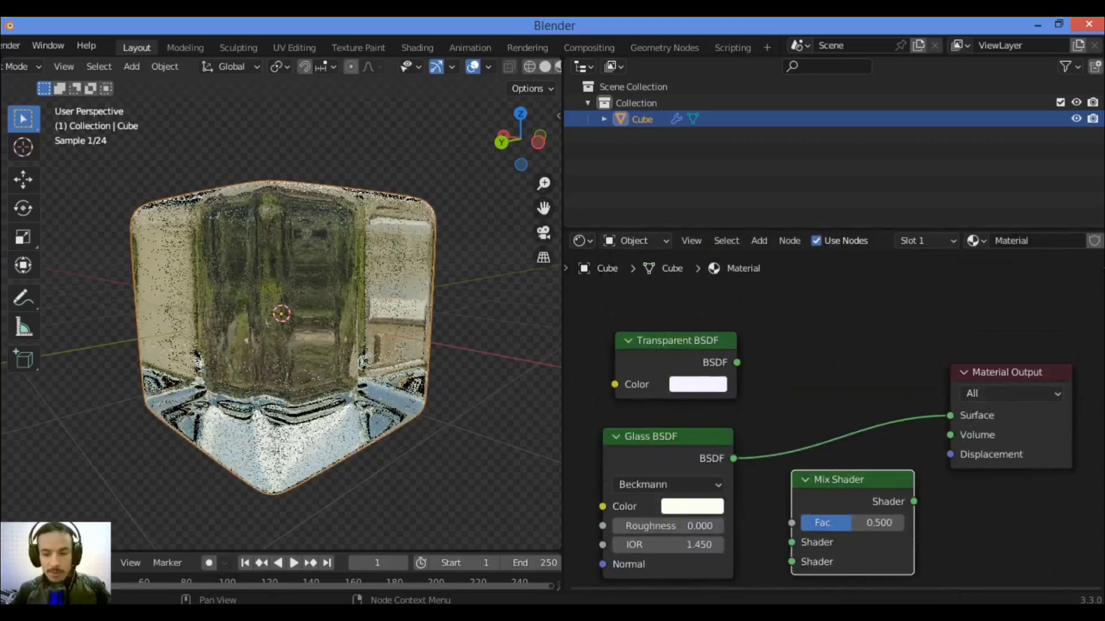
drag(869, 482, 880, 368)
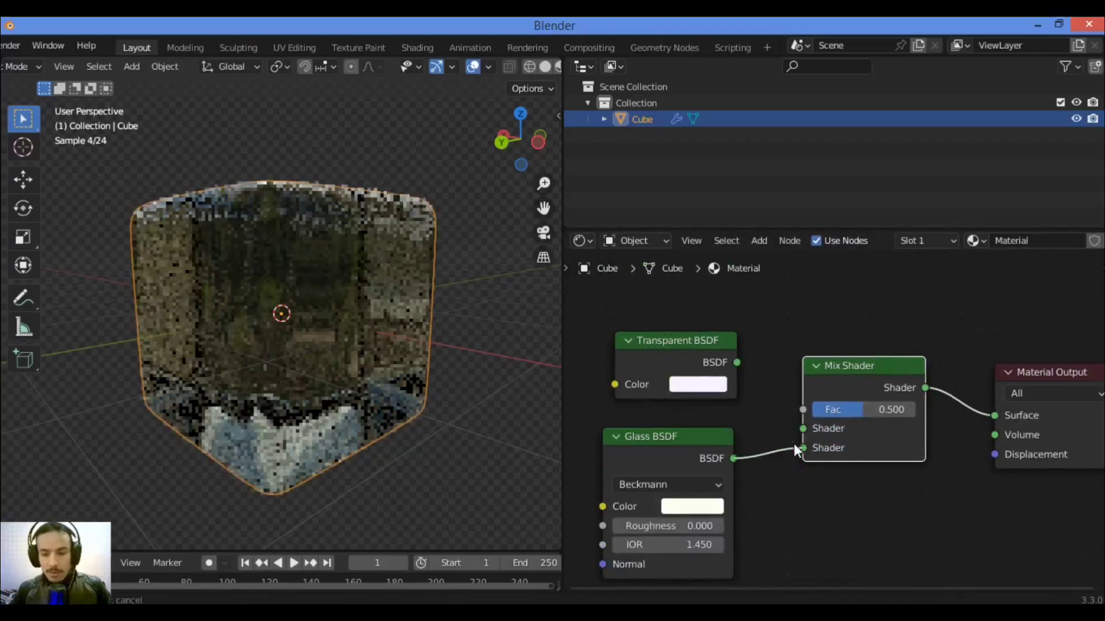
Step: Feed Glass BSDF into the Mix Shader's second Shader input and tidy the nodes
drag(794, 445, 678, 329)
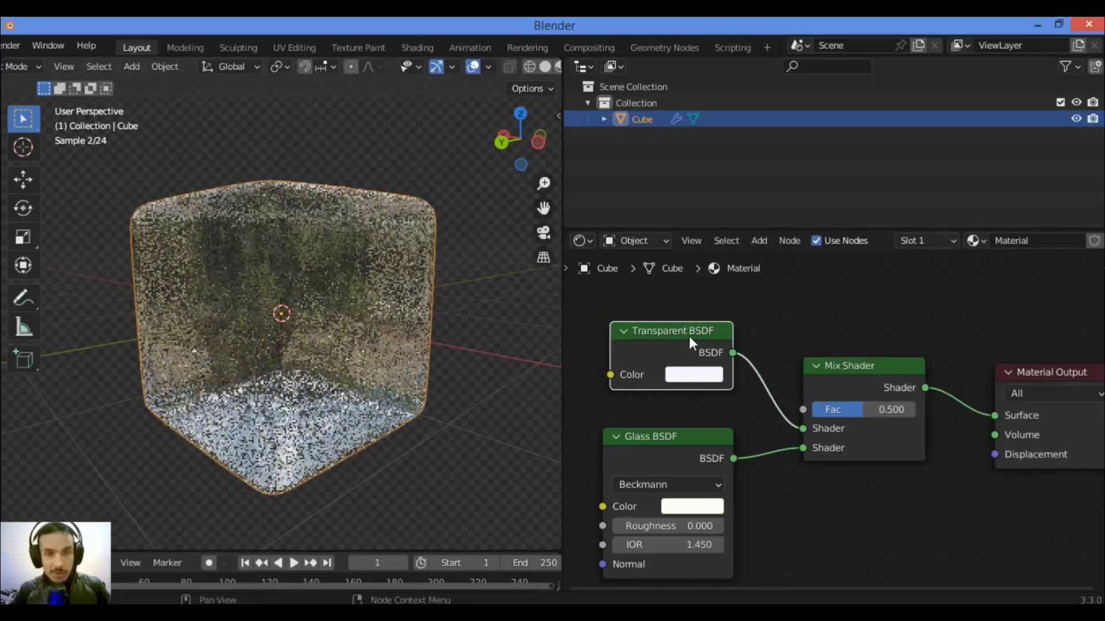
drag(664, 328, 663, 323)
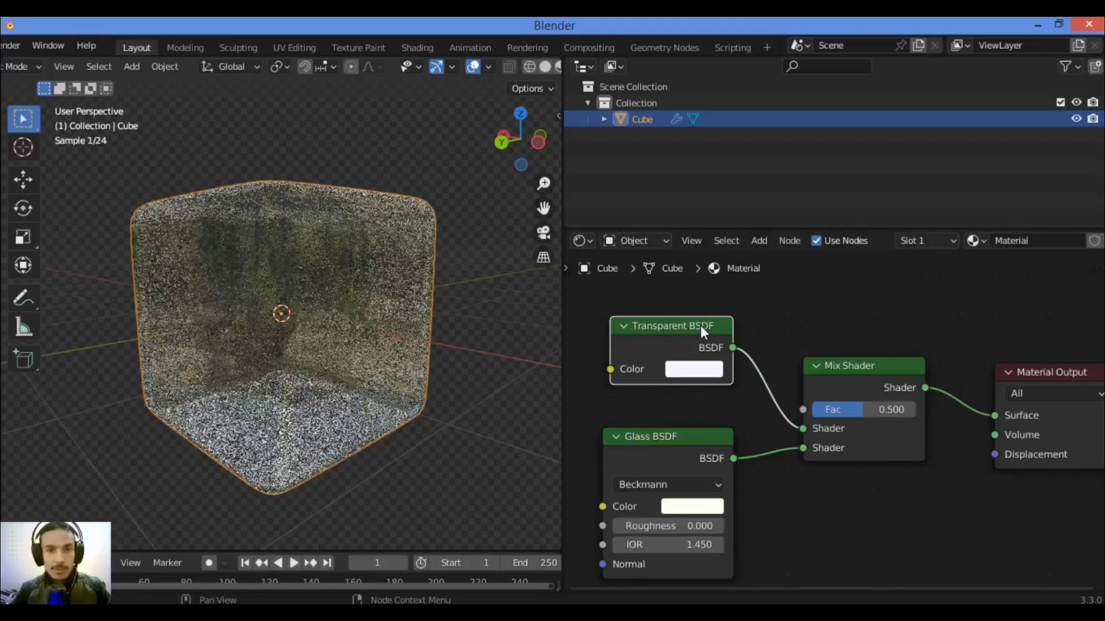
drag(677, 325, 682, 321)
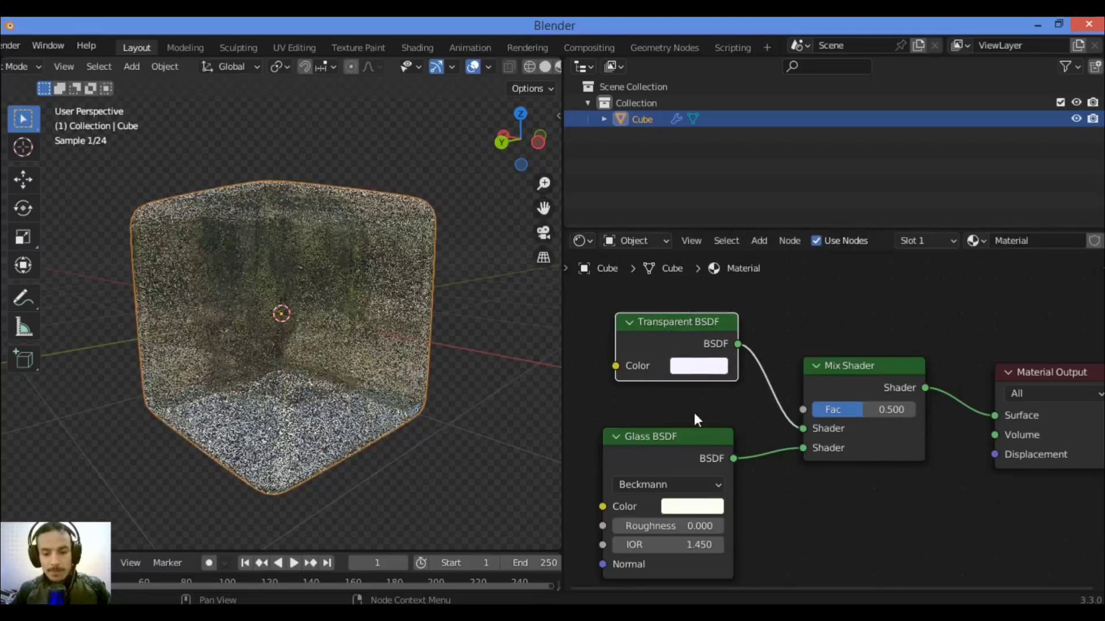
drag(662, 437, 700, 422)
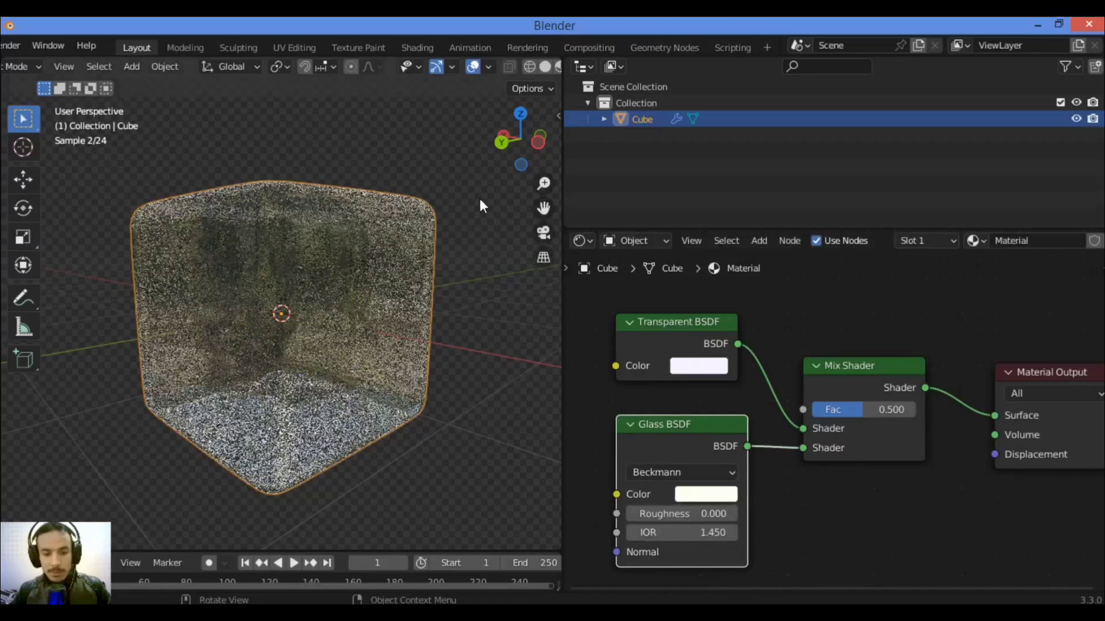
drag(526, 147, 409, 353)
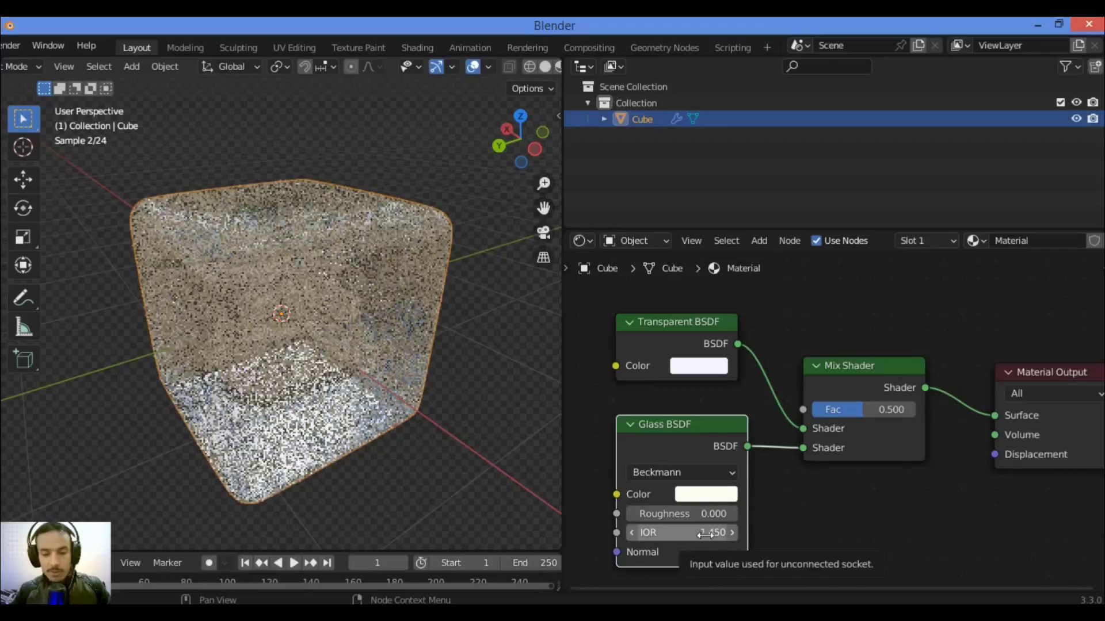
Step: Raise the Glass BSDF IOR to 5.650 and make the Transparent BSDF Color blue
drag(677, 534, 700, 534)
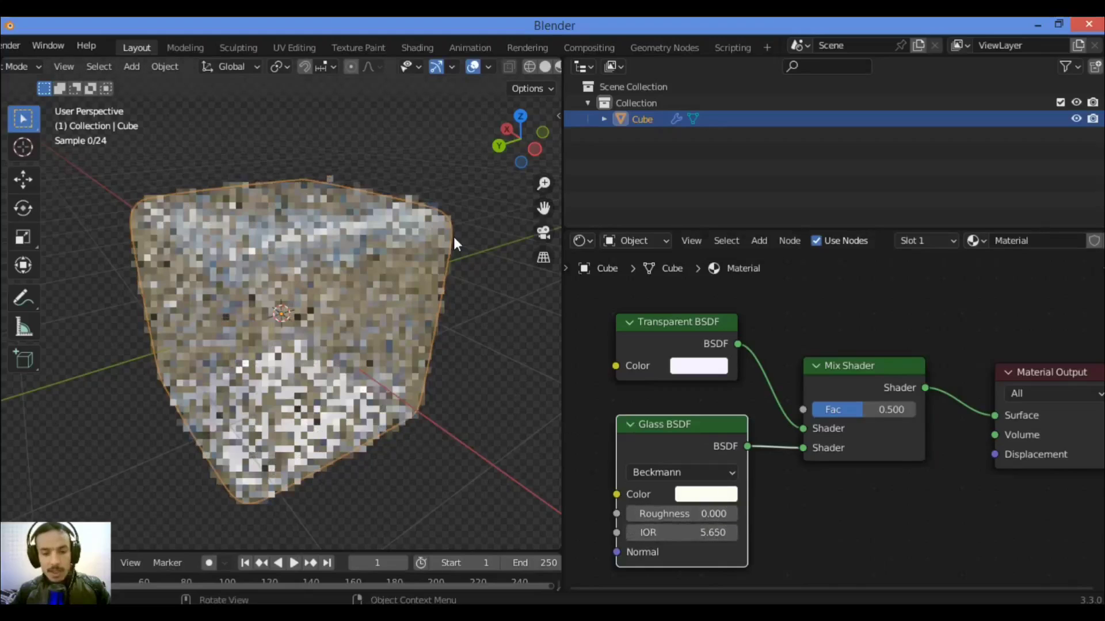
drag(510, 134, 528, 163)
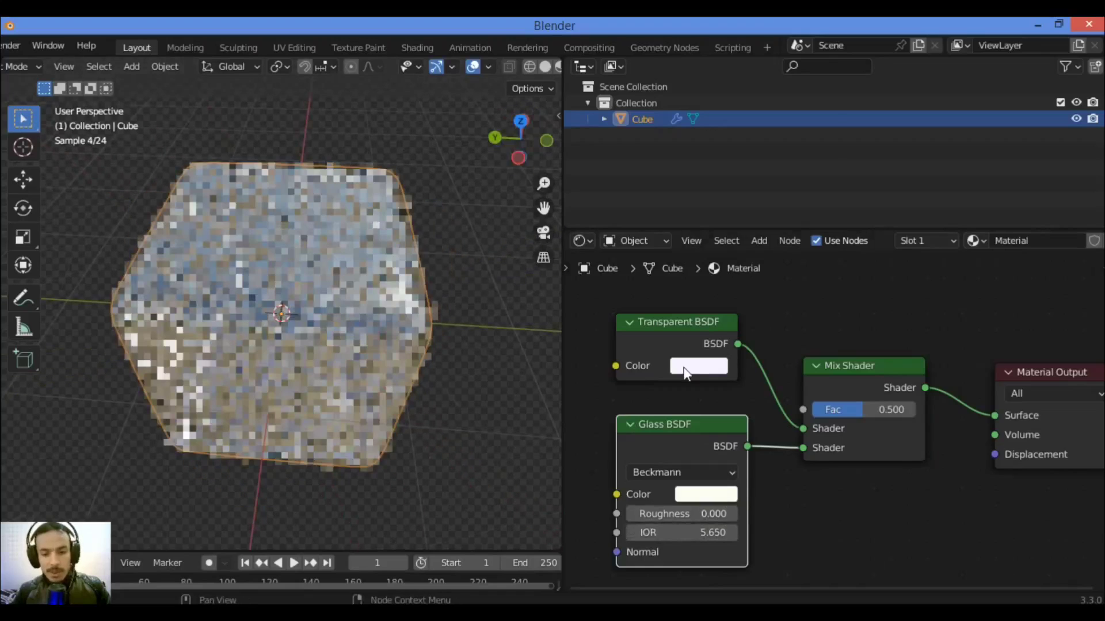
click(687, 368)
drag(749, 178, 771, 146)
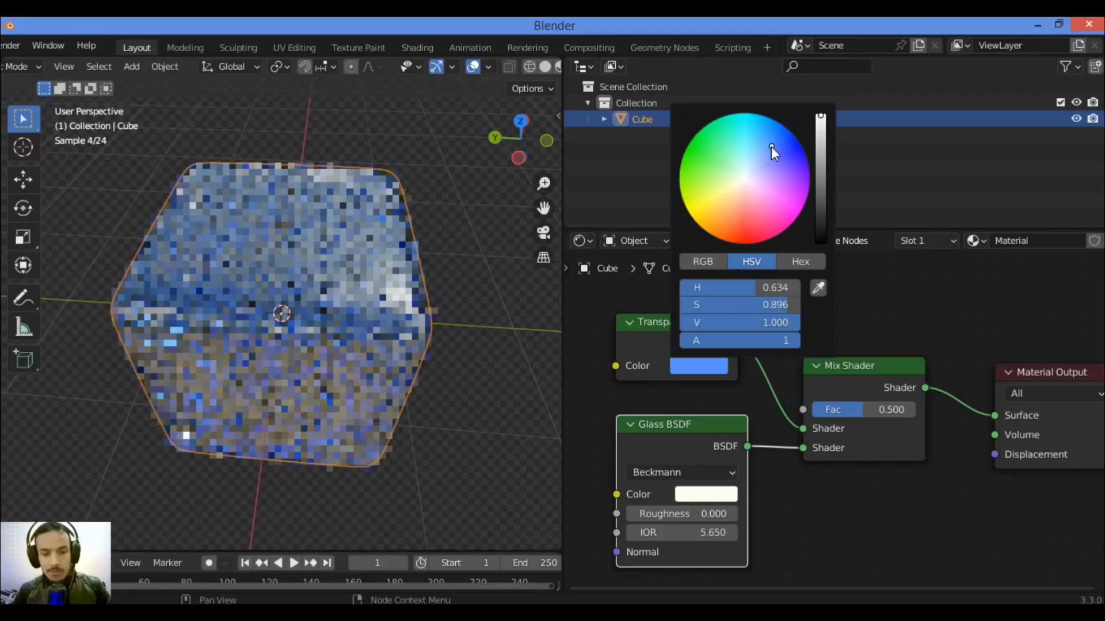
Step: Reposition the Transparent BSDF and Glass BSDF nodes for a tidy layout
drag(520, 171, 462, 187)
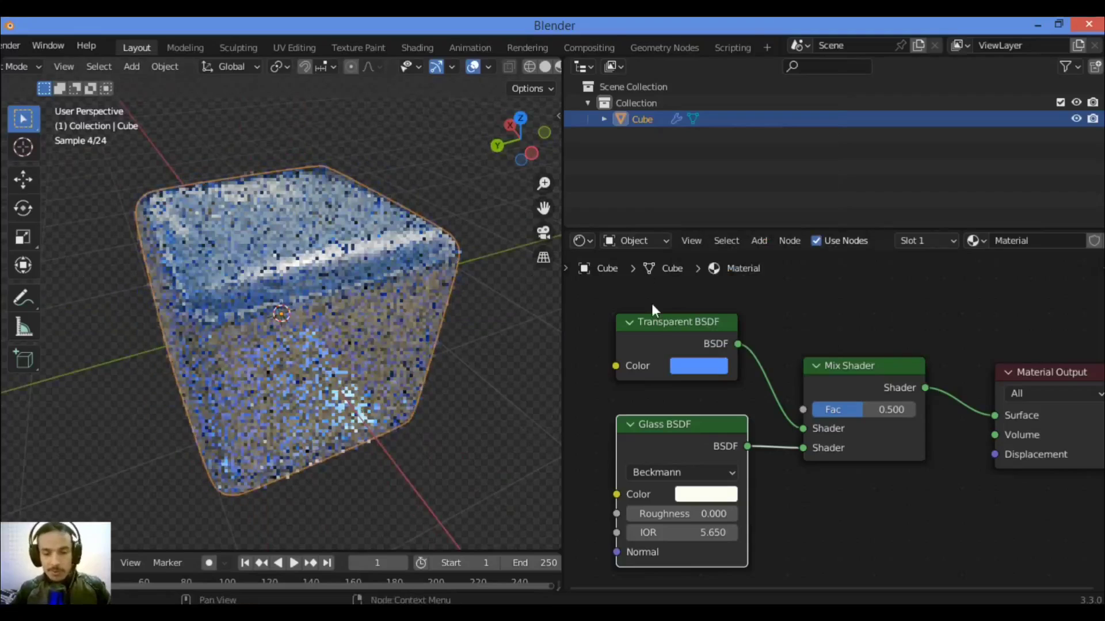
drag(689, 322, 655, 314)
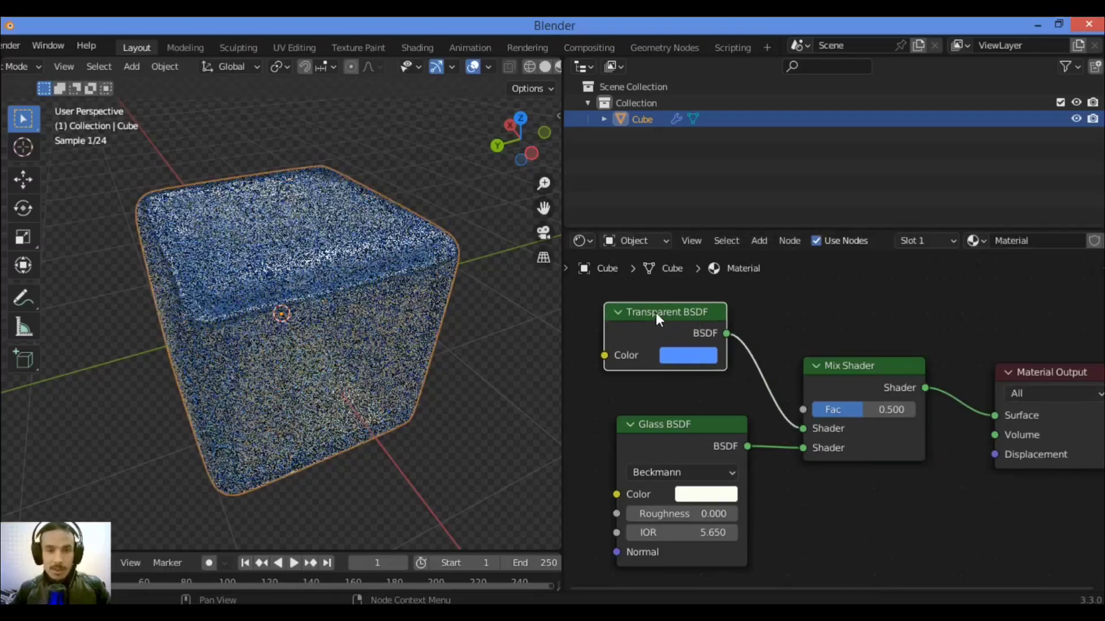
drag(665, 316, 676, 311)
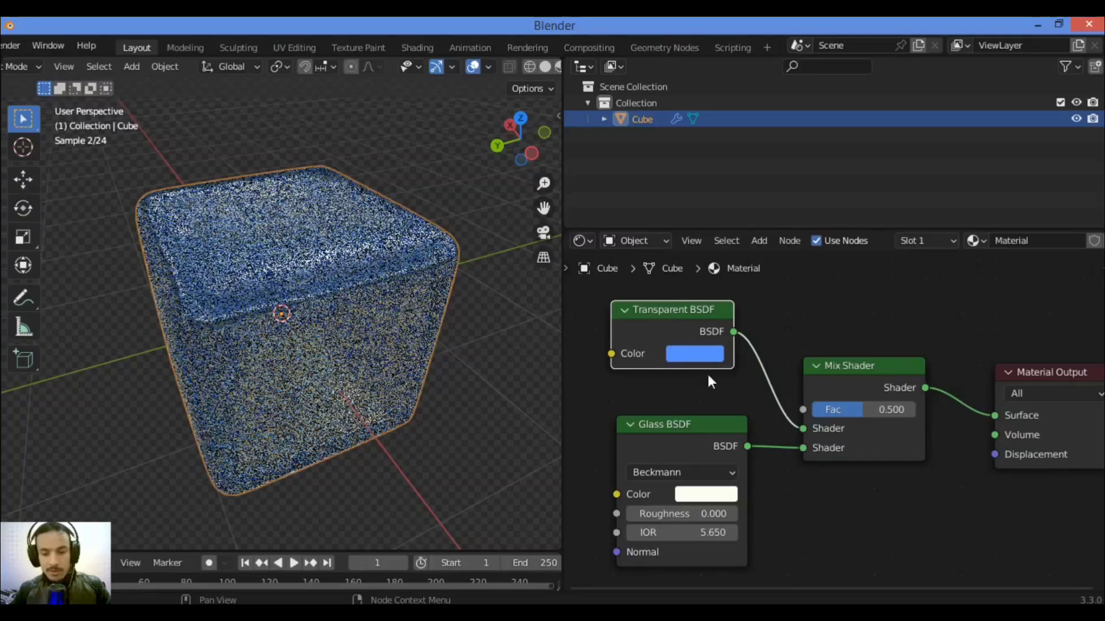
drag(710, 437, 702, 440)
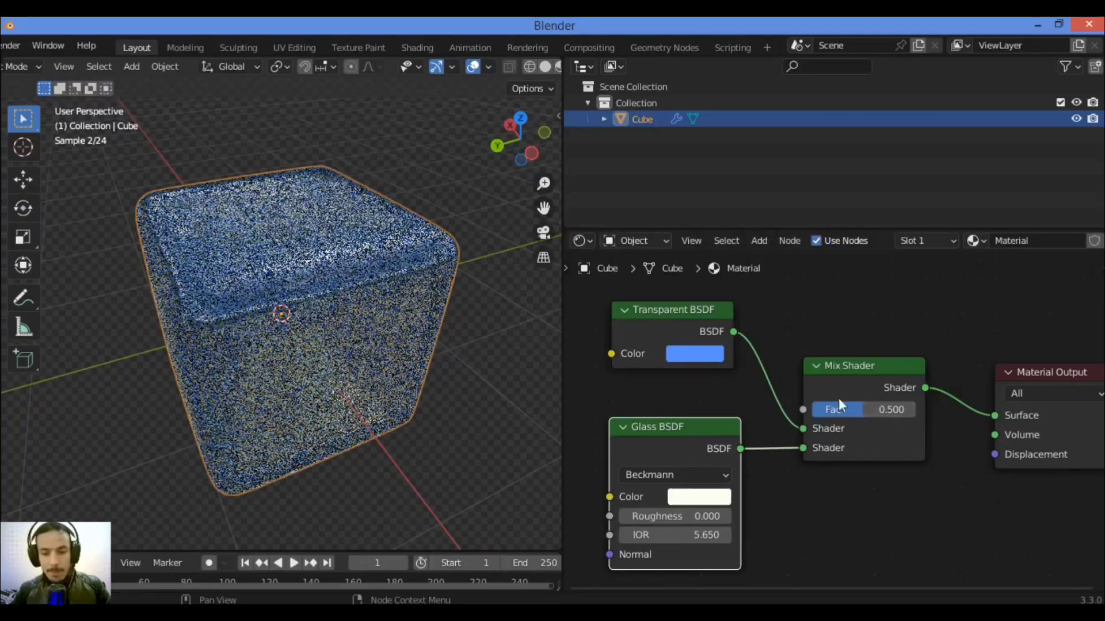